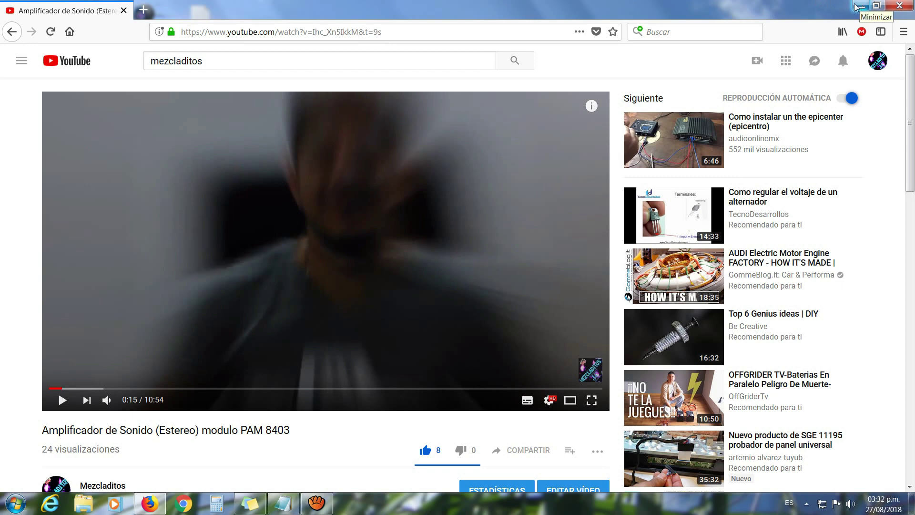
Step: Load the router login page at 192.168.1.1 in a new Firefox tab
{"action": "left_click", "coordinate": [143, 11]}
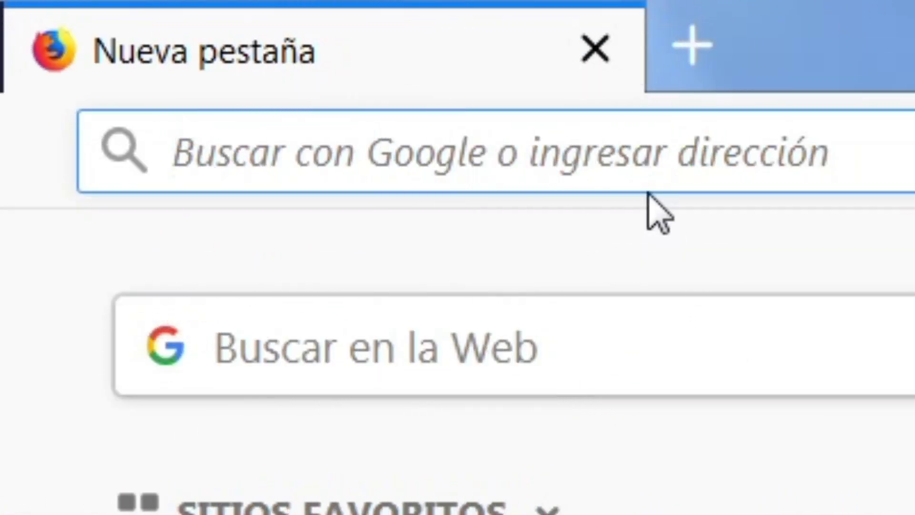
{"action": "type", "text": "192.168."}
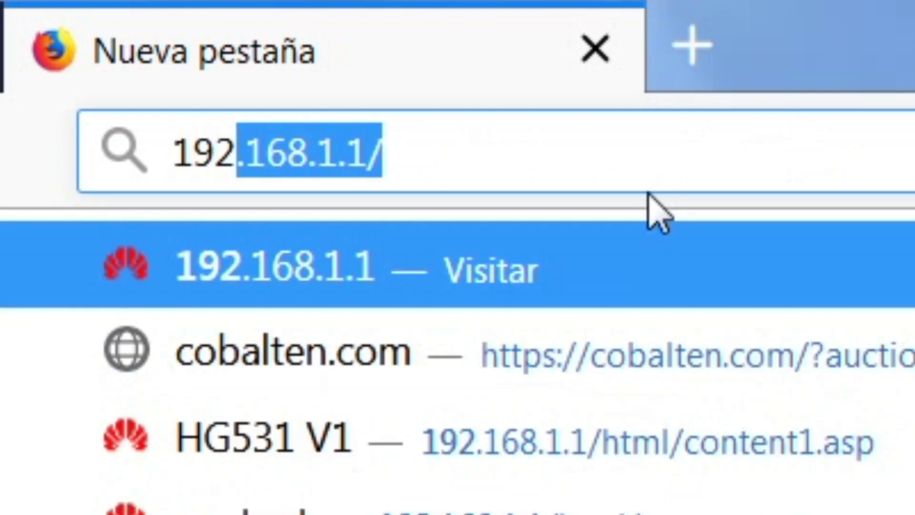
{"action": "type", "text": "1.1"}
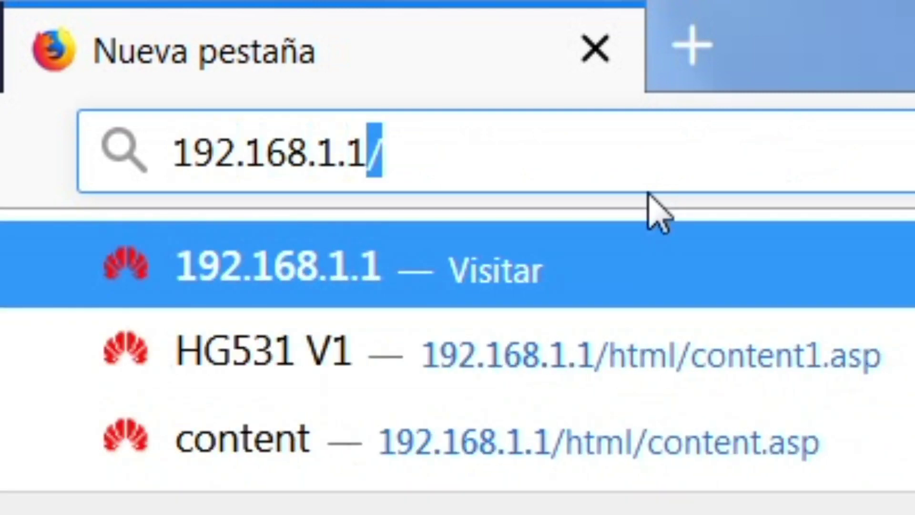
{"action": "key", "text": "Return"}
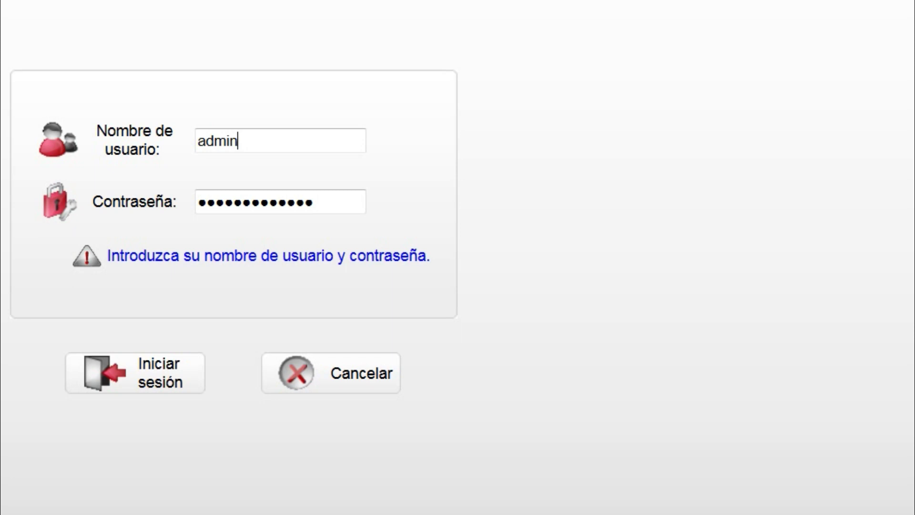
Step: Correct the username in the credentials note to lowercase 'admin'
{"action": "key", "text": "alt+Tab"}
{"action": "left_click_drag", "start_coordinate": [236, 1], "coordinate": [770, 49]}
{"action": "left_click", "coordinate": [727, 151]}
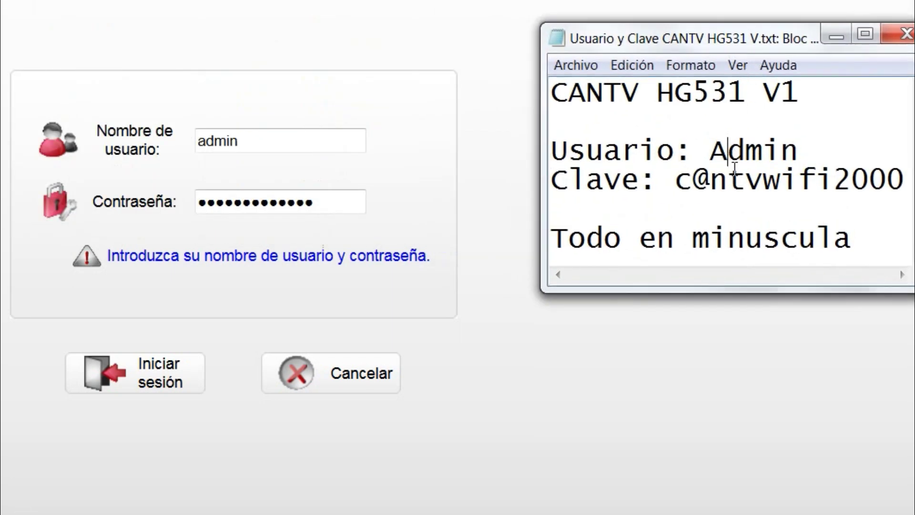
{"action": "key", "text": "BackSpace"}
{"action": "type", "text": "a"}
Step: Copy the note's Clave password into the login form's Contraseña field
{"action": "left_click_drag", "start_coordinate": [676, 181], "coordinate": [904, 181]}
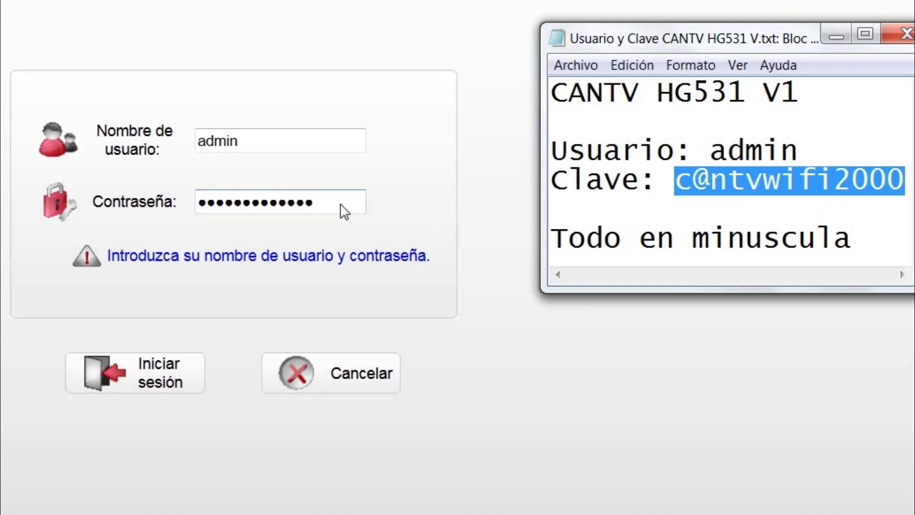
{"action": "double_click", "coordinate": [343, 210]}
{"action": "key", "text": "ctrl+v"}
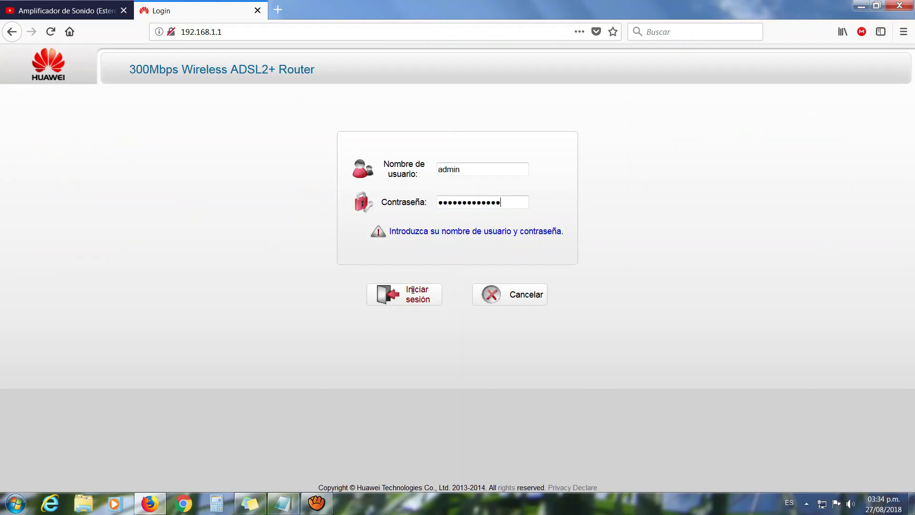
Step: Log in, check the current SSID on the Estado > WLAN page, and go to Avanzado
{"action": "left_click", "coordinate": [411, 295]}
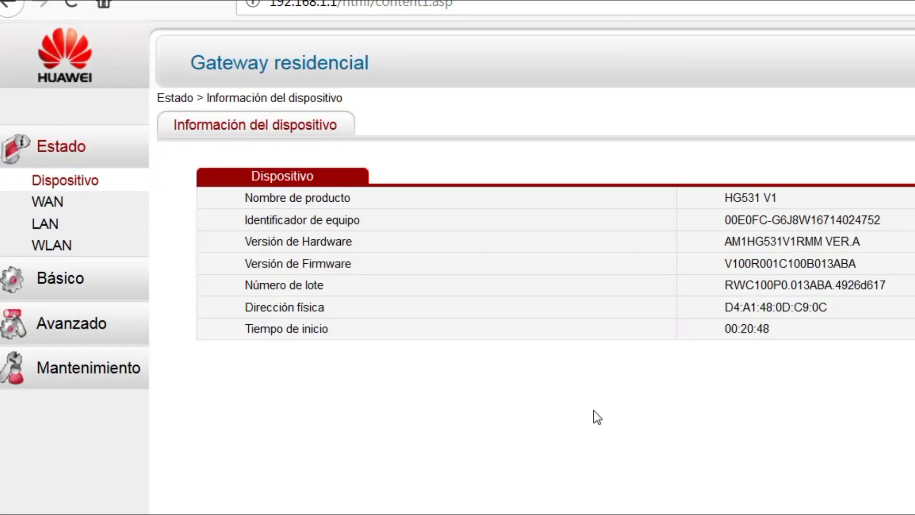
{"action": "left_click", "coordinate": [53, 253]}
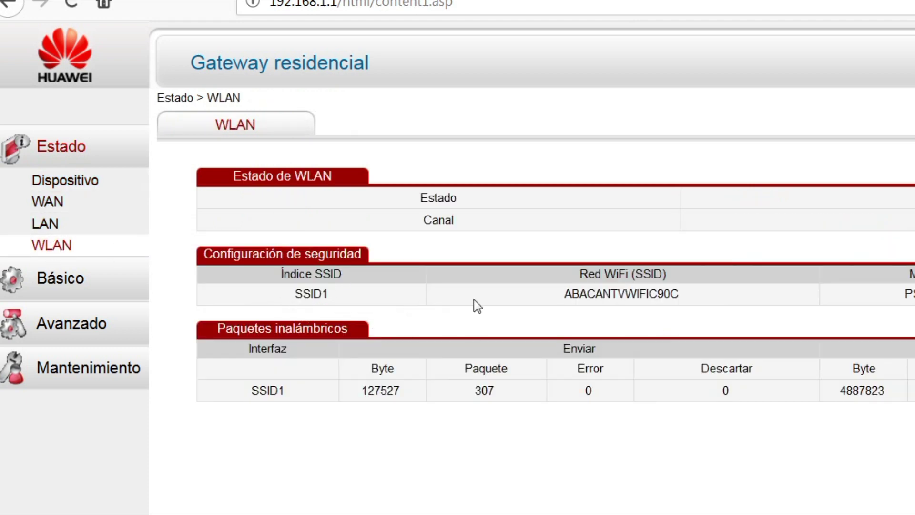
{"action": "left_click_drag", "start_coordinate": [566, 294], "coordinate": [671, 293]}
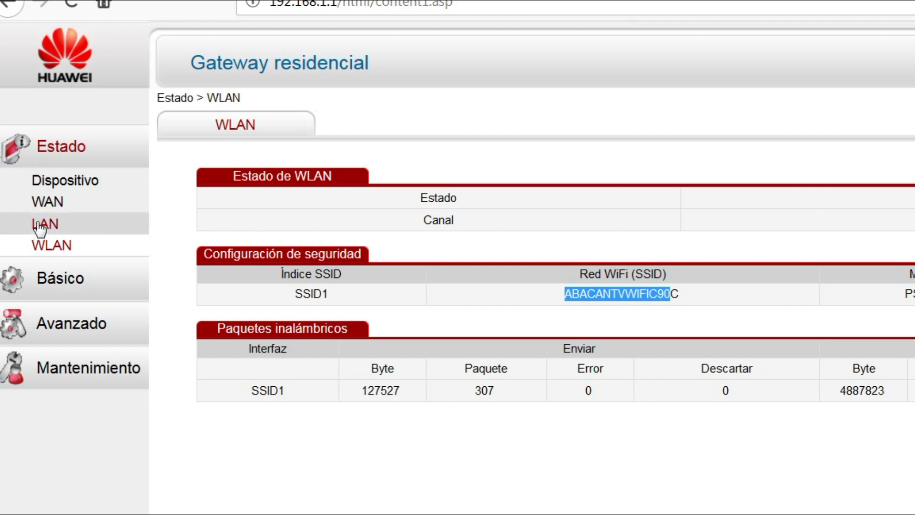
{"action": "left_click", "coordinate": [45, 328]}
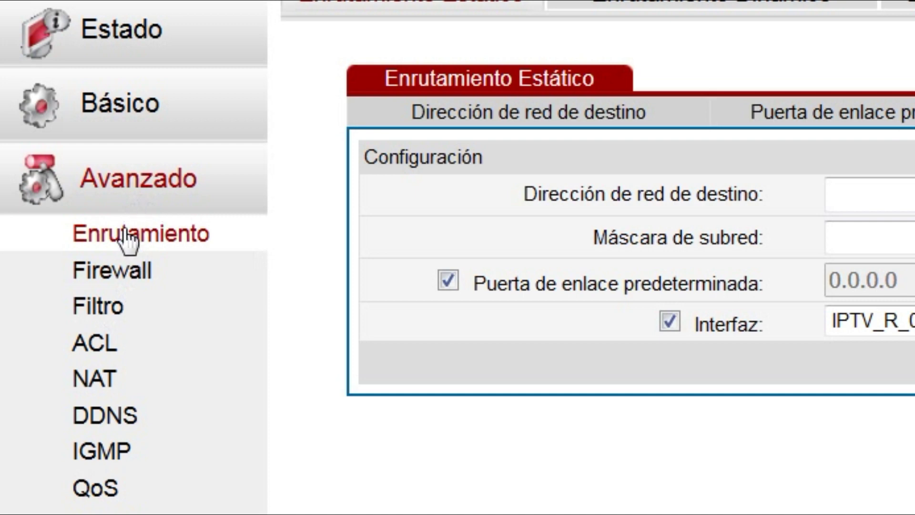
Step: Open the Básico > WLAN wireless settings form
{"action": "left_click", "coordinate": [118, 98]}
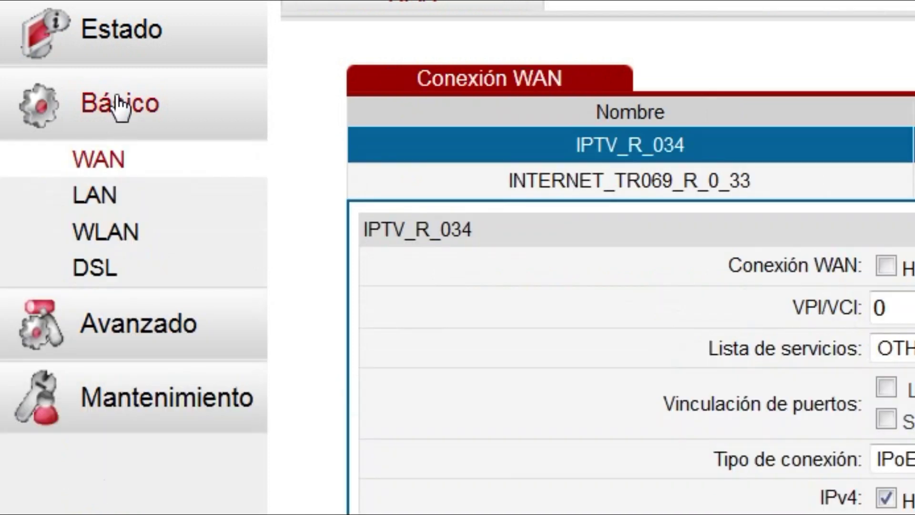
{"action": "left_click", "coordinate": [111, 241]}
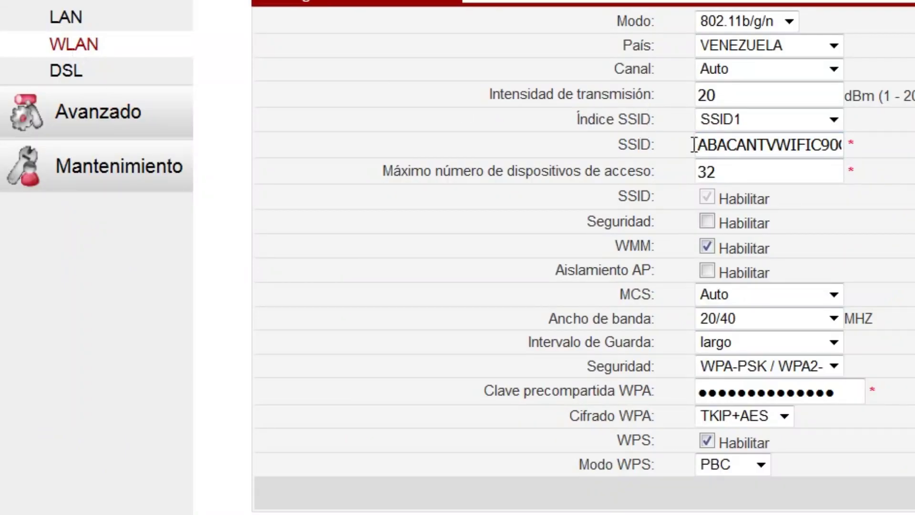
{"action": "left_click_drag", "start_coordinate": [696, 144], "coordinate": [912, 143]}
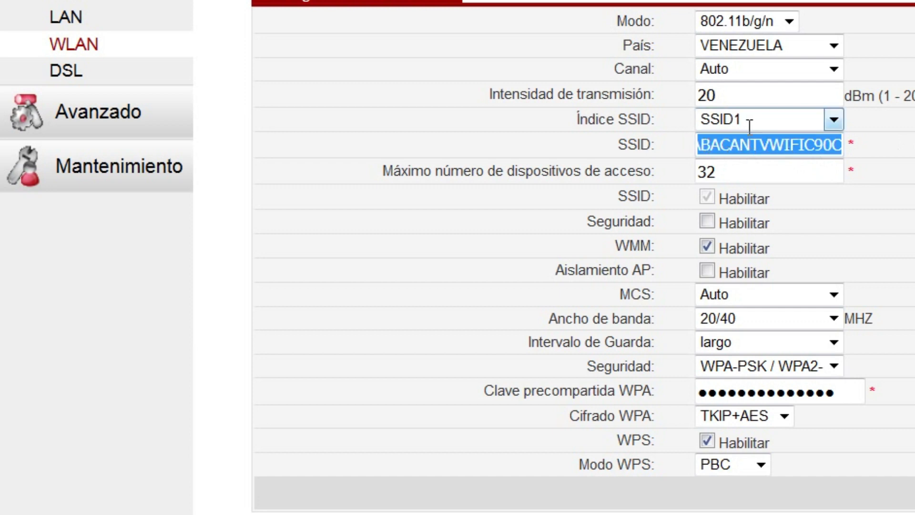
{"action": "left_click", "coordinate": [731, 393]}
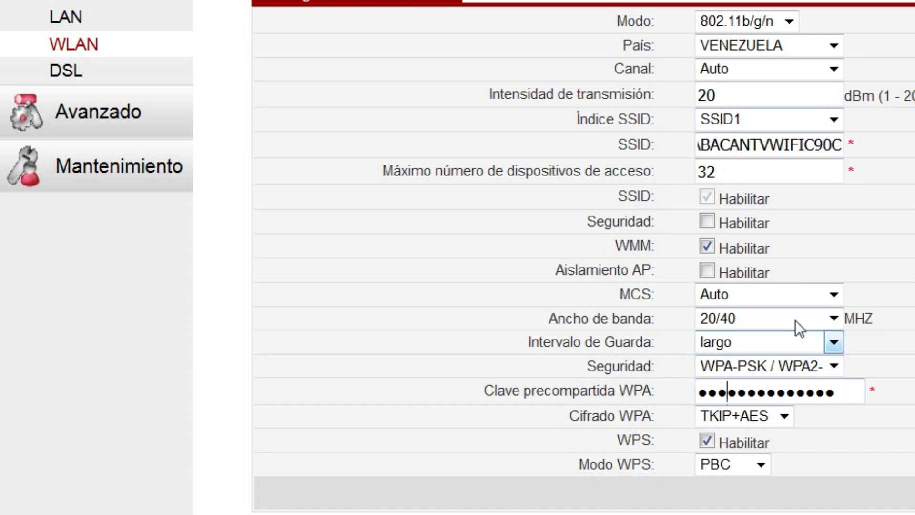
Step: Keep bandwidth at 20/40 and MCS on Auto, and rename the SSID to PRUEBA
{"action": "left_click", "coordinate": [833, 318]}
{"action": "left_click", "coordinate": [833, 318]}
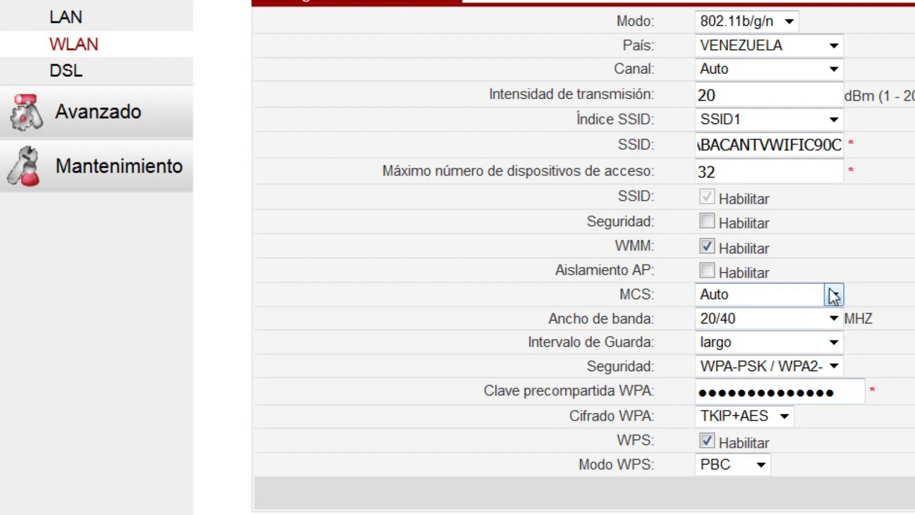
{"action": "left_click", "coordinate": [834, 294]}
{"action": "left_click", "coordinate": [834, 294]}
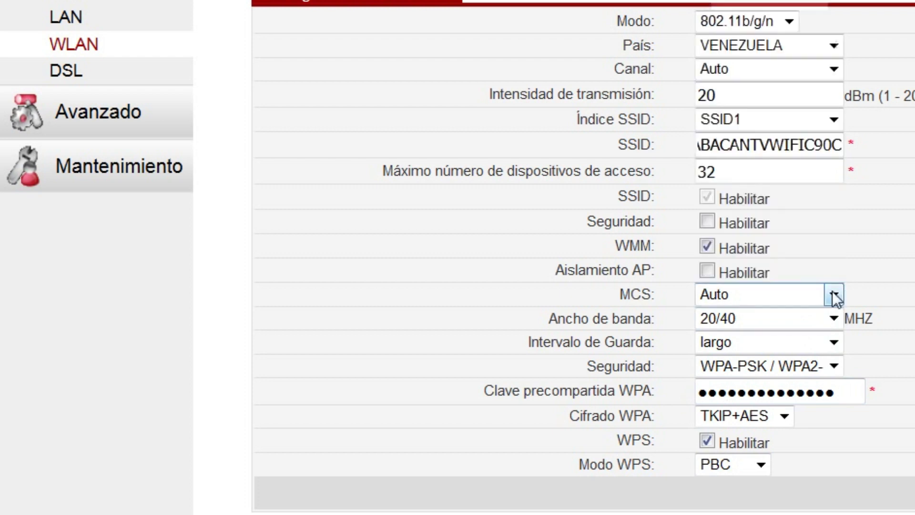
{"action": "double_click", "coordinate": [768, 145]}
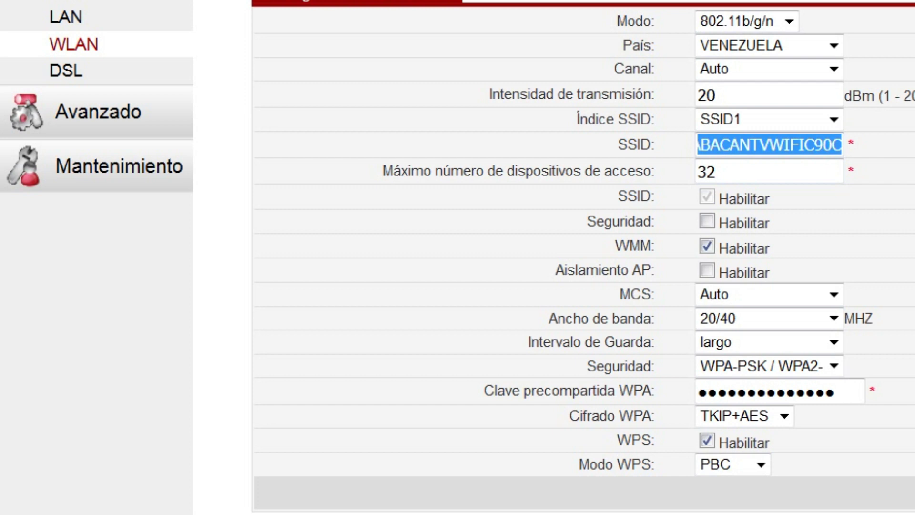
{"action": "type", "text": "PRUEBA"}
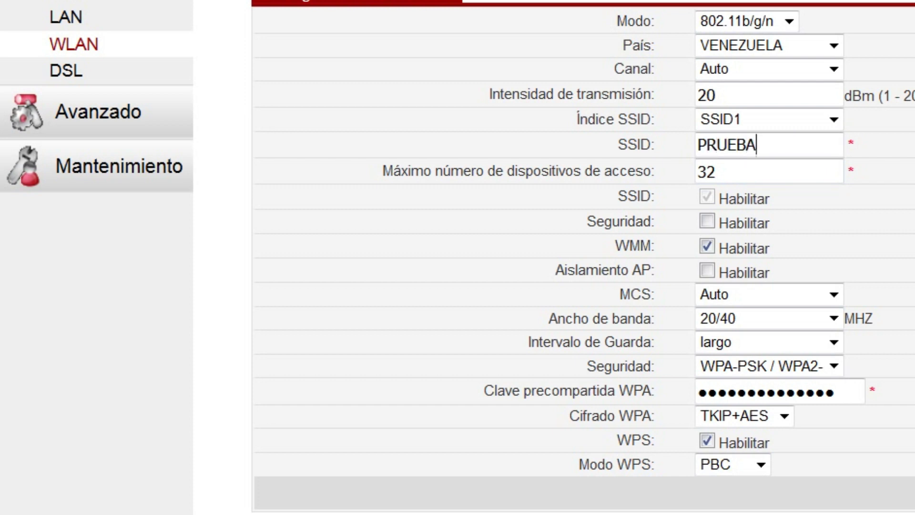
{"action": "double_click", "coordinate": [762, 389]}
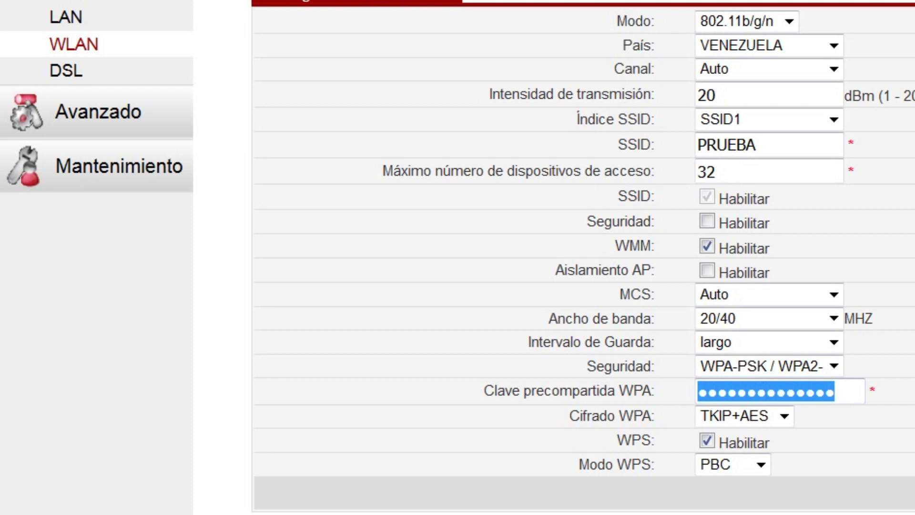
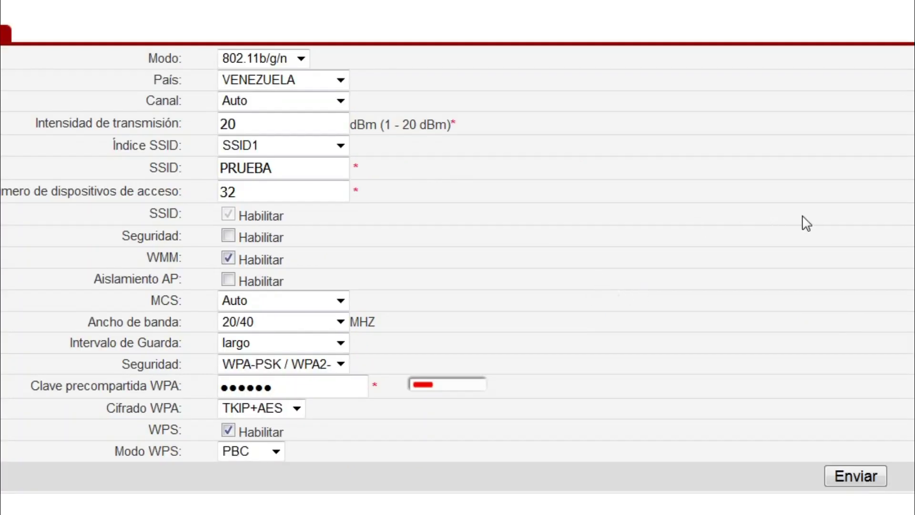
Step: Enter a new six-character WPA pre-shared key and submit, triggering a too-short warning
{"action": "left_click", "coordinate": [847, 477]}
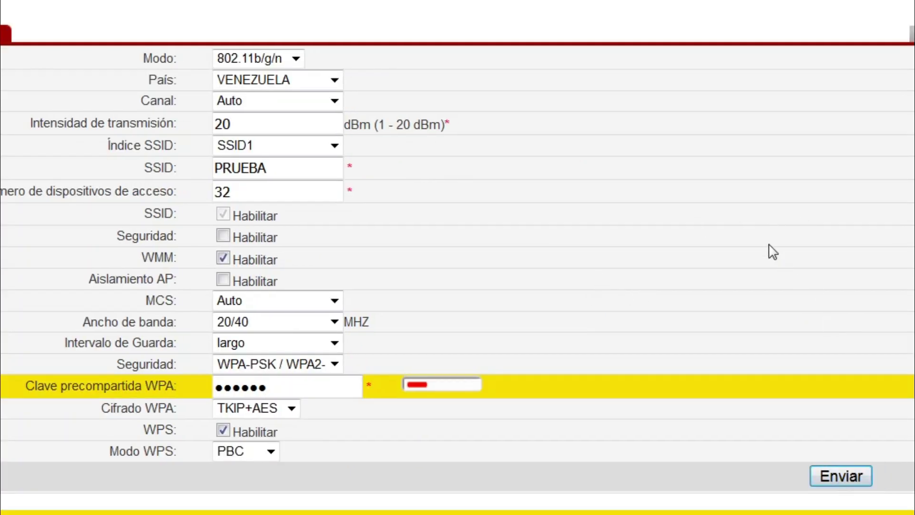
{"action": "scroll", "coordinate": [715, 272], "scroll_direction": "down", "scroll_amount": 2}
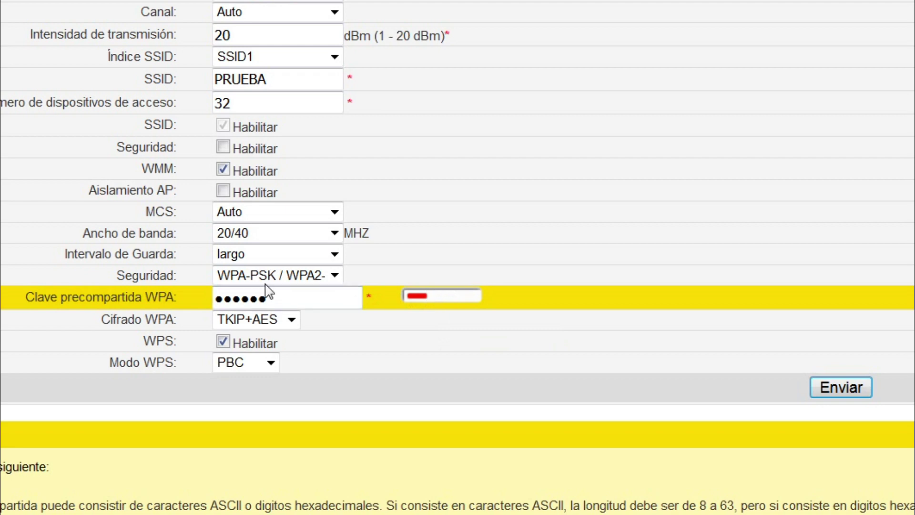
Step: Lengthen the WPA key to eight characters and save the wireless settings
{"action": "left_click", "coordinate": [286, 299]}
{"action": "type", "text": "••"}
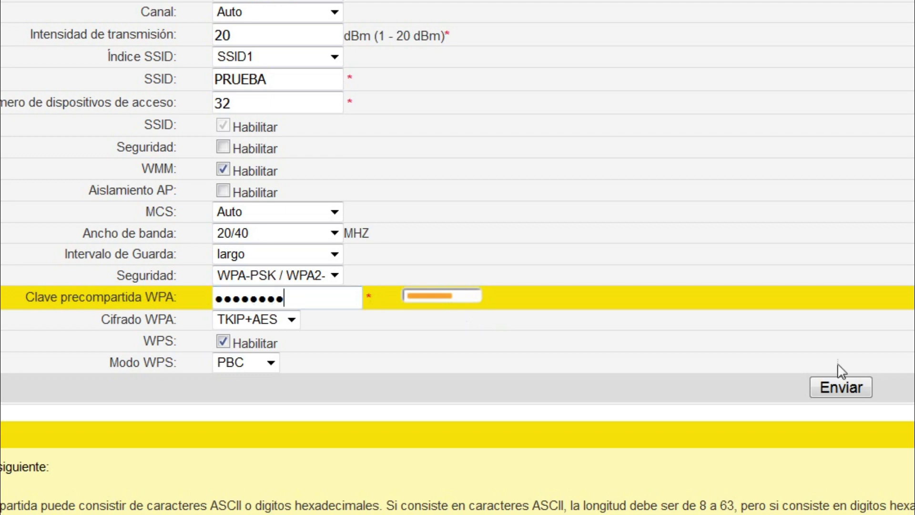
{"action": "left_click", "coordinate": [835, 389]}
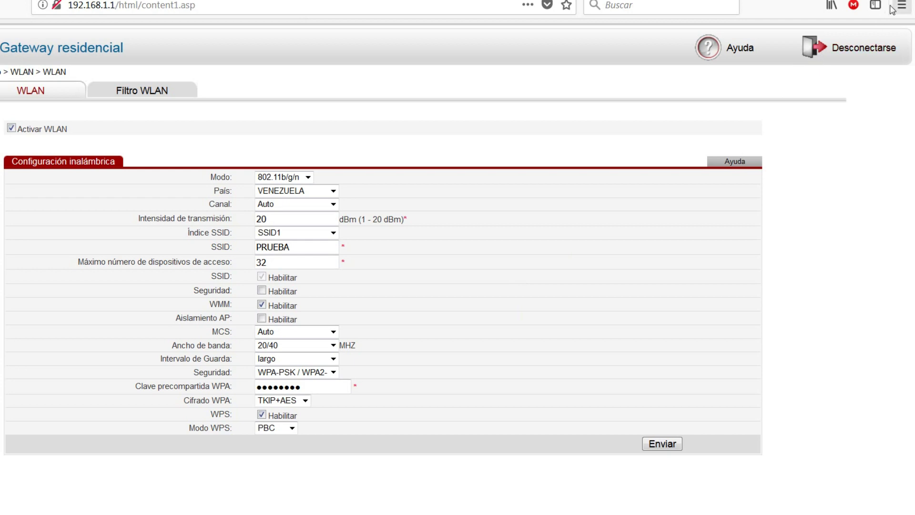
Step: Log out of the router admin with Desconectarse and wait for the connection to return
{"action": "left_click", "coordinate": [861, 48]}
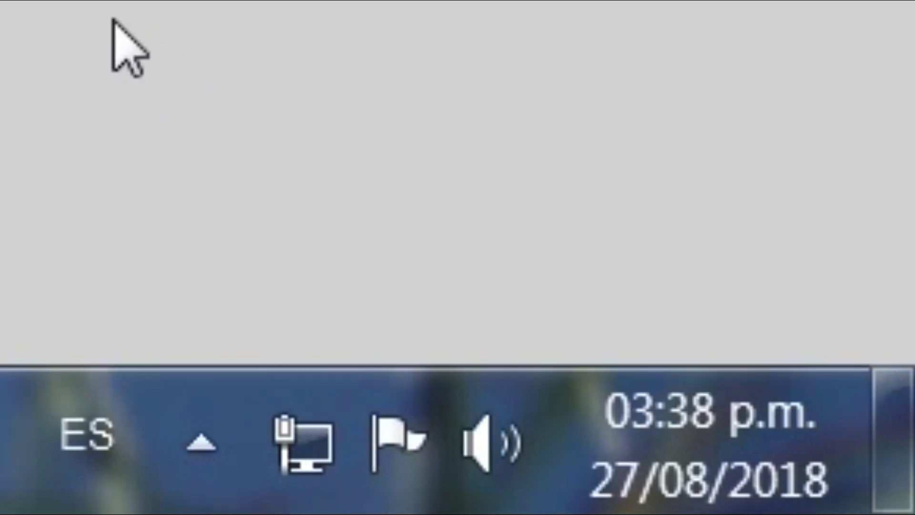
{"action": "mouse_move", "coordinate": [286, 505]}
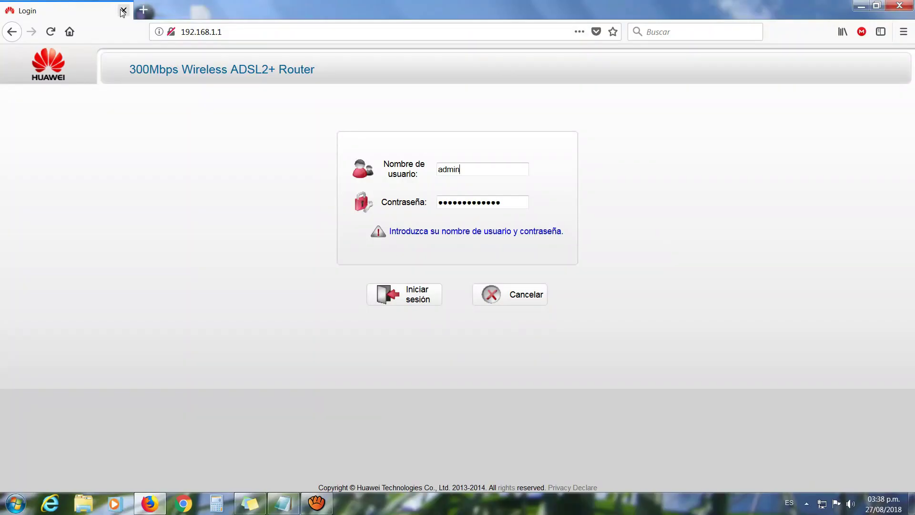
Step: Search for PRUEBA from a new Firefox tab
{"action": "left_click", "coordinate": [145, 9]}
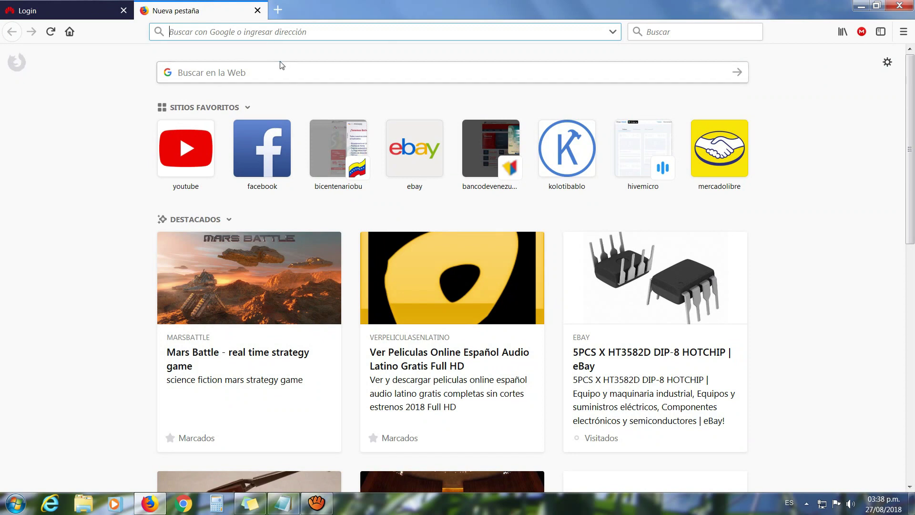
{"action": "type", "text": "PRUEBA"}
{"action": "key", "text": "Return"}
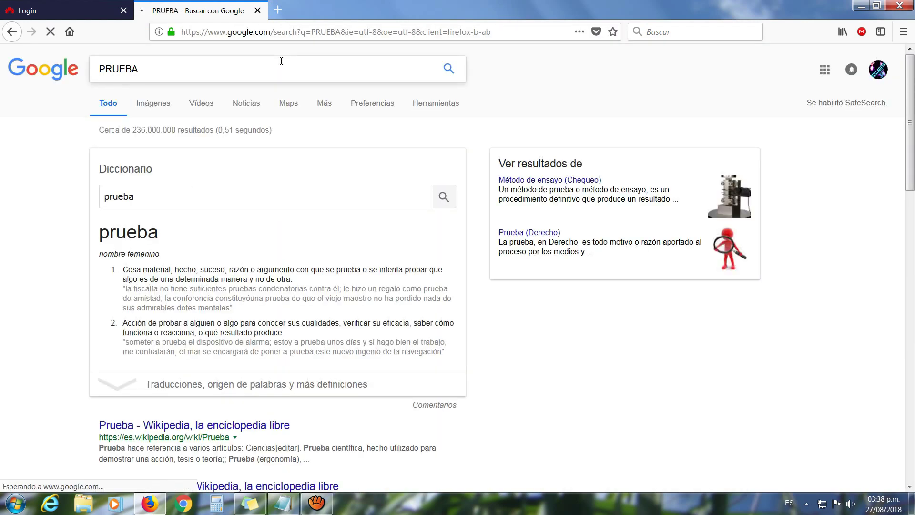
Step: Return to the new-tab page and open YouTube from the favourite sites
{"action": "left_click", "coordinate": [238, 35]}
{"action": "left_click", "coordinate": [231, 33]}
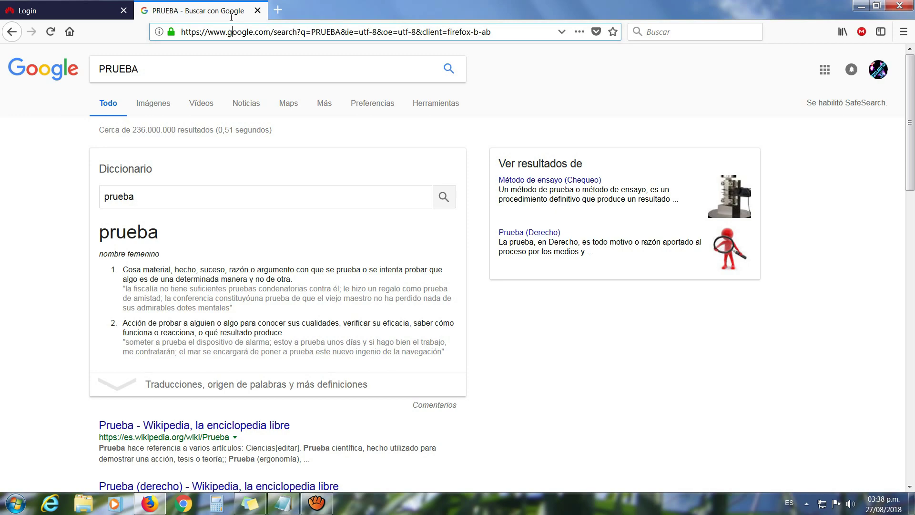
{"action": "left_click", "coordinate": [13, 32]}
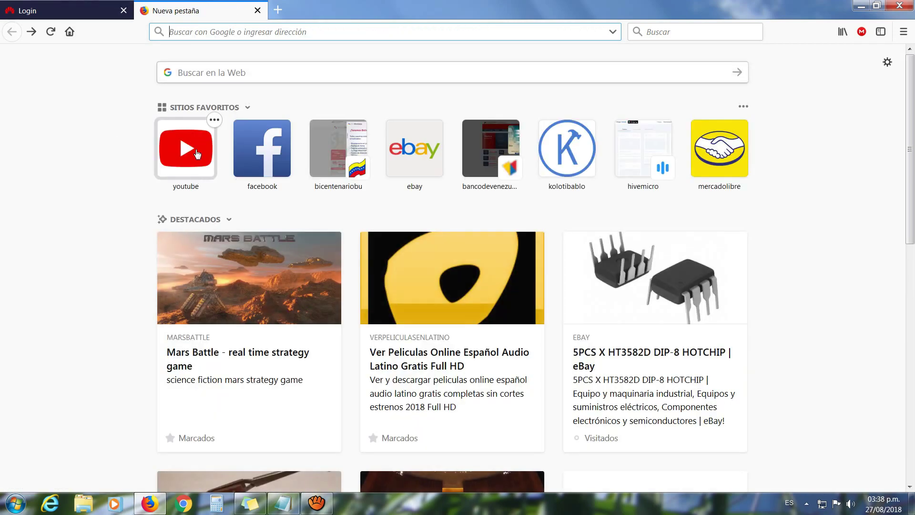
{"action": "left_click", "coordinate": [198, 151]}
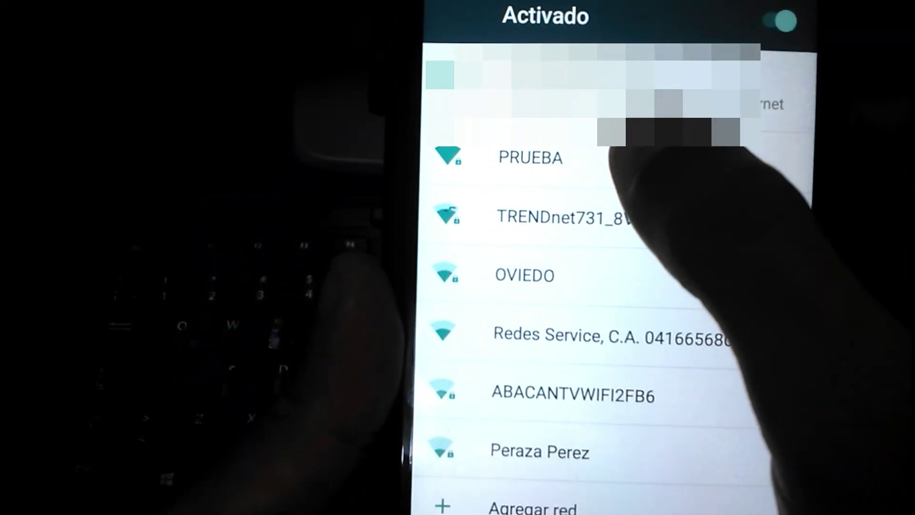
Step: Connect the phone to PRUEBA with the new WPA key, then switch to YouTube
{"action": "left_click", "coordinate": [648, 160]}
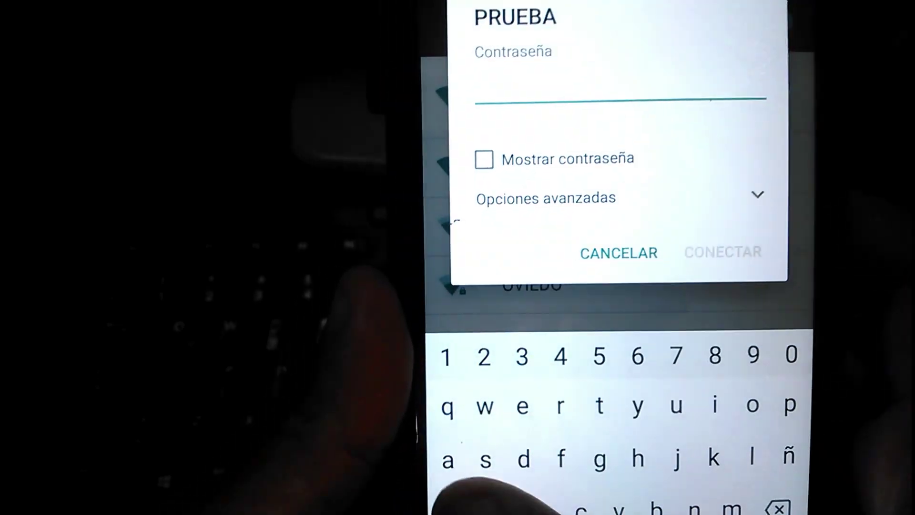
{"action": "left_click", "coordinate": [448, 507]}
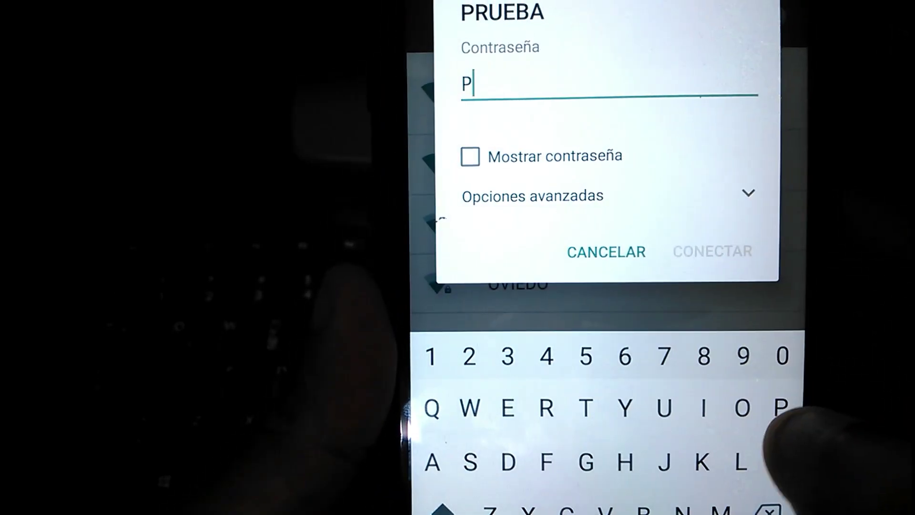
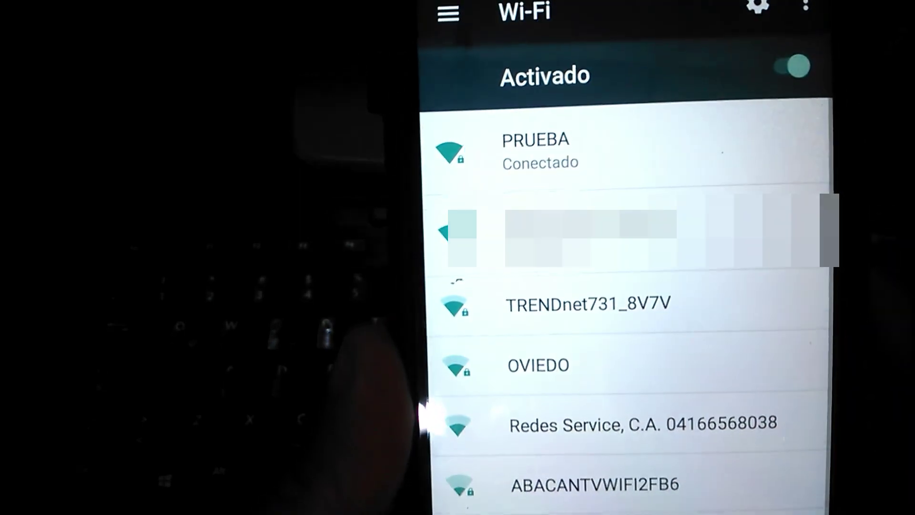
{"action": "key", "text": "alt+Tab"}
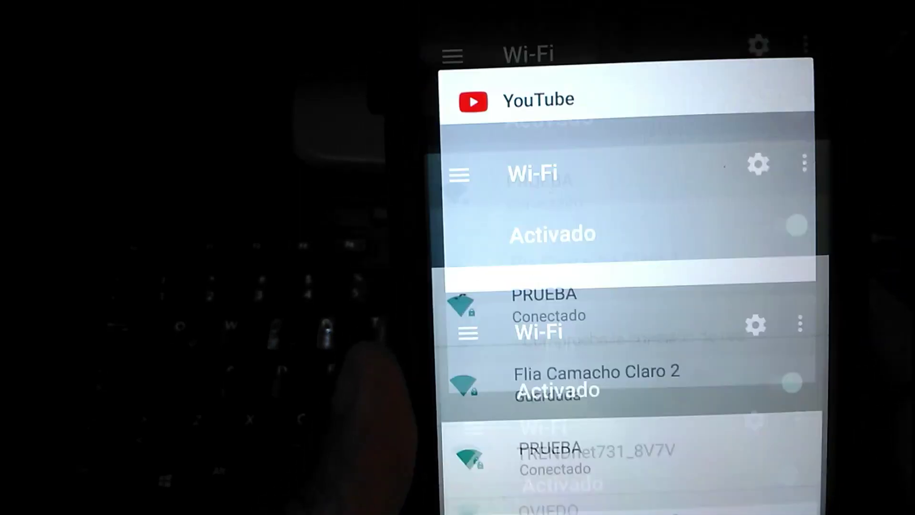
{"action": "left_click", "coordinate": [715, 305]}
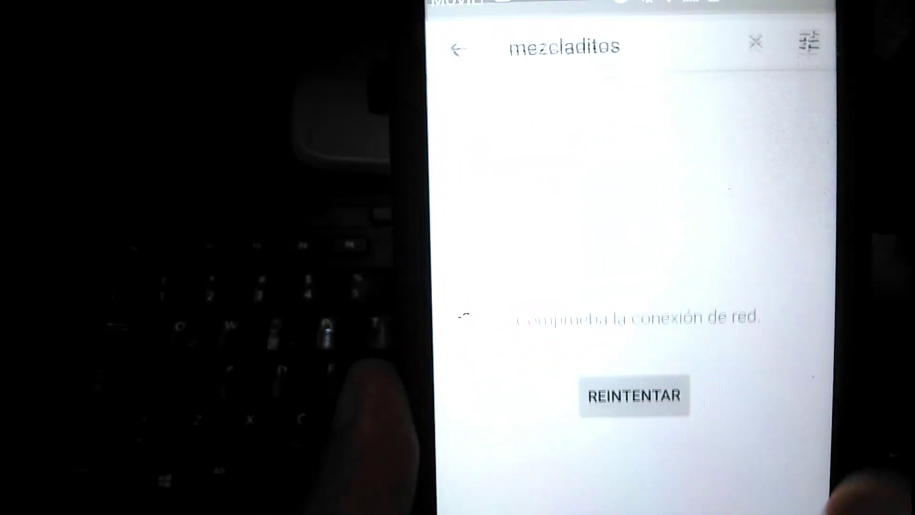